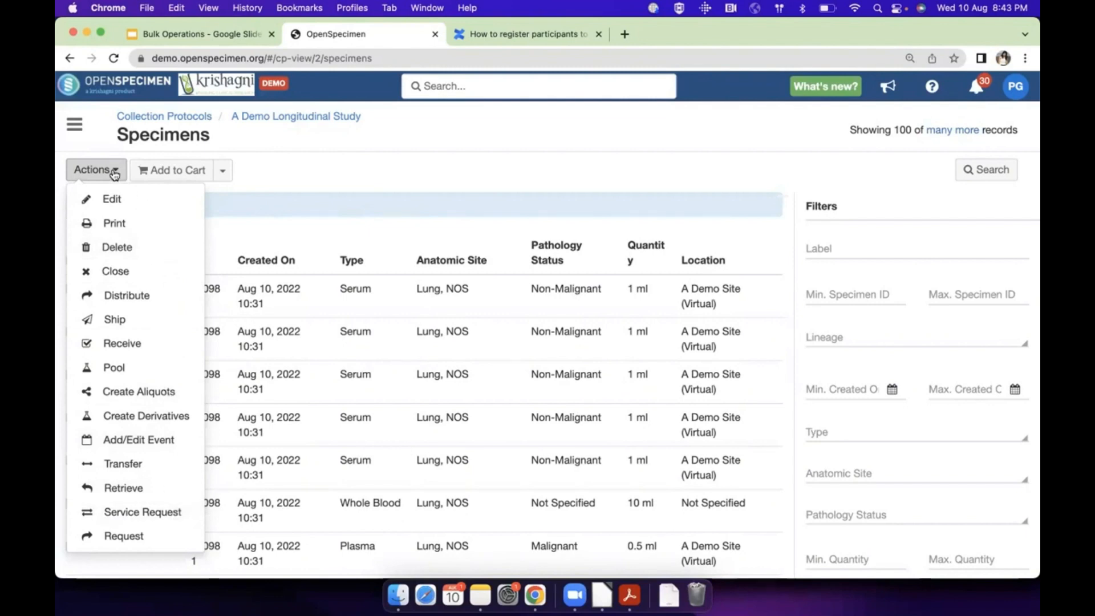
Open the container map of box AuF1R1B1, stored in rack AuF1R1 of A Demo Freezer
left_click(296, 174)
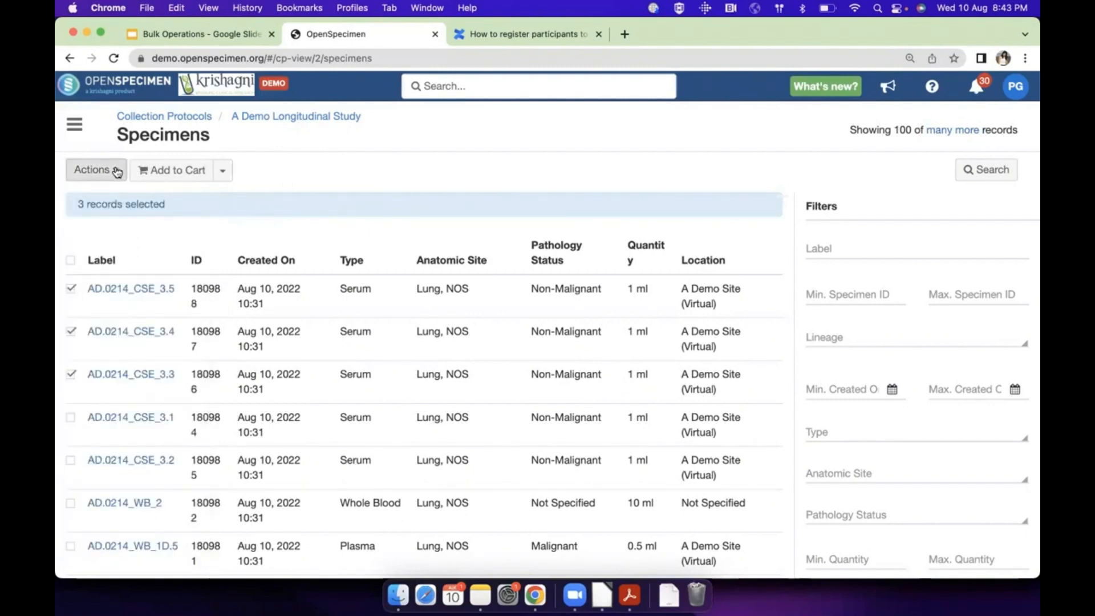
left_click(74, 125)
left_click(121, 372)
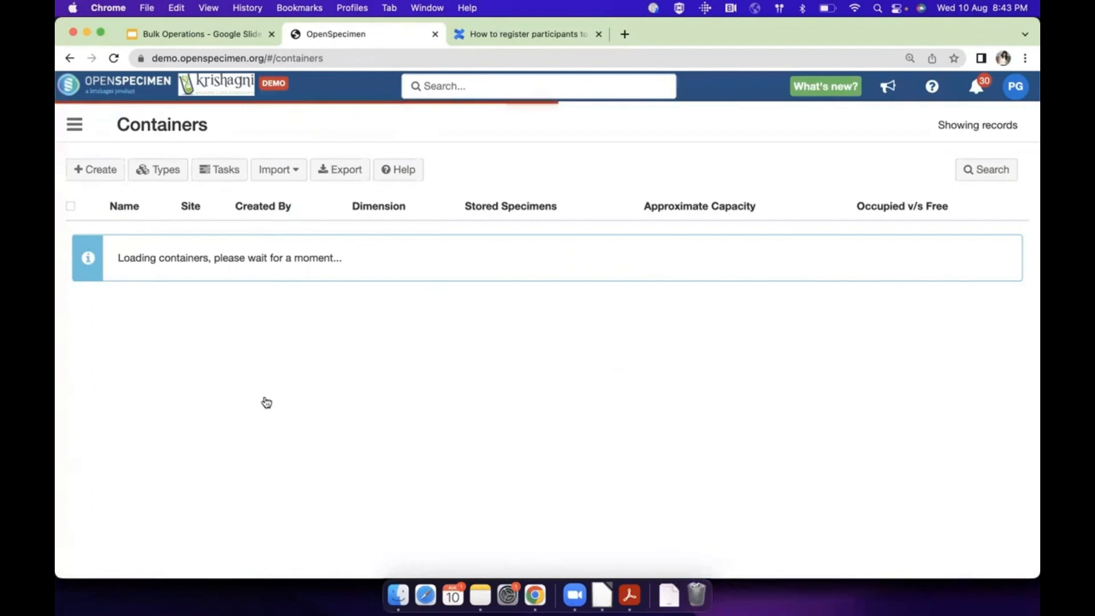
left_click(149, 237)
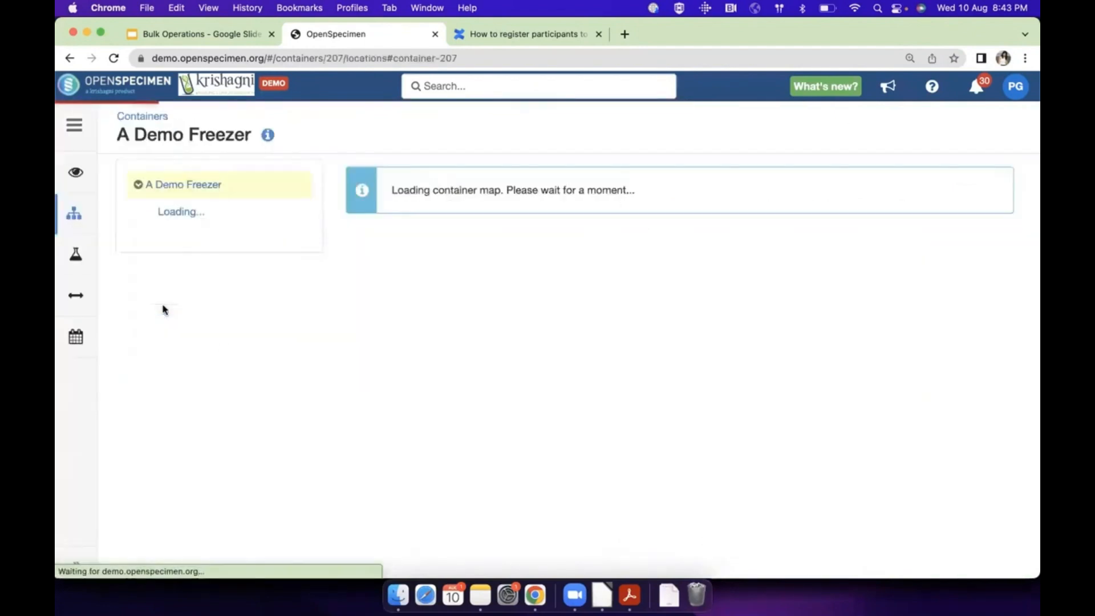
left_click(149, 212)
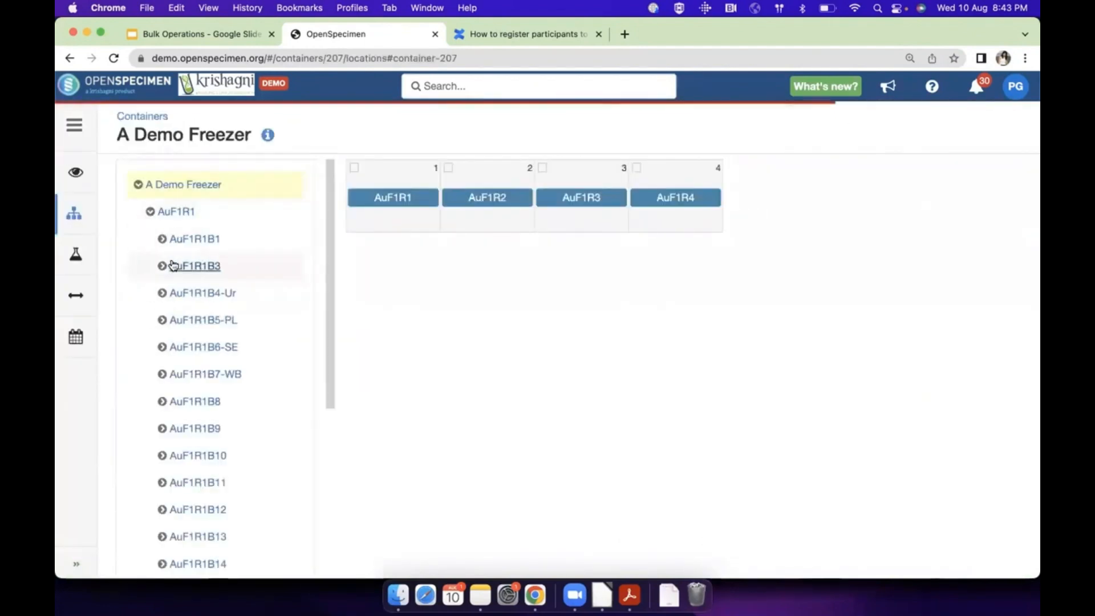
left_click(171, 238)
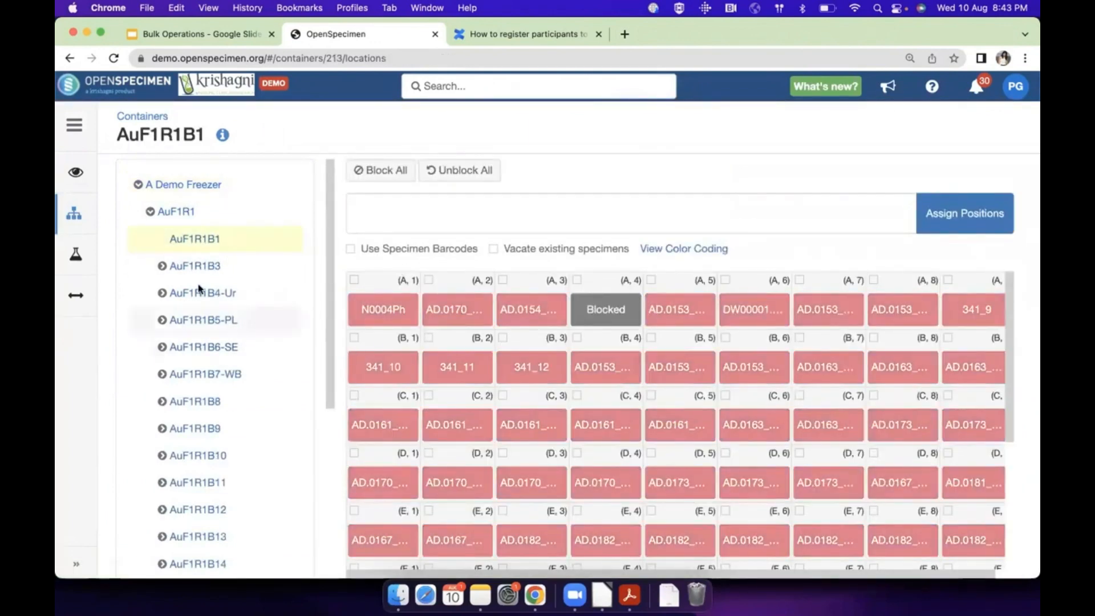
List the specimens stored in box AuF1R1B1 and review the bulk actions available for them
left_click(77, 256)
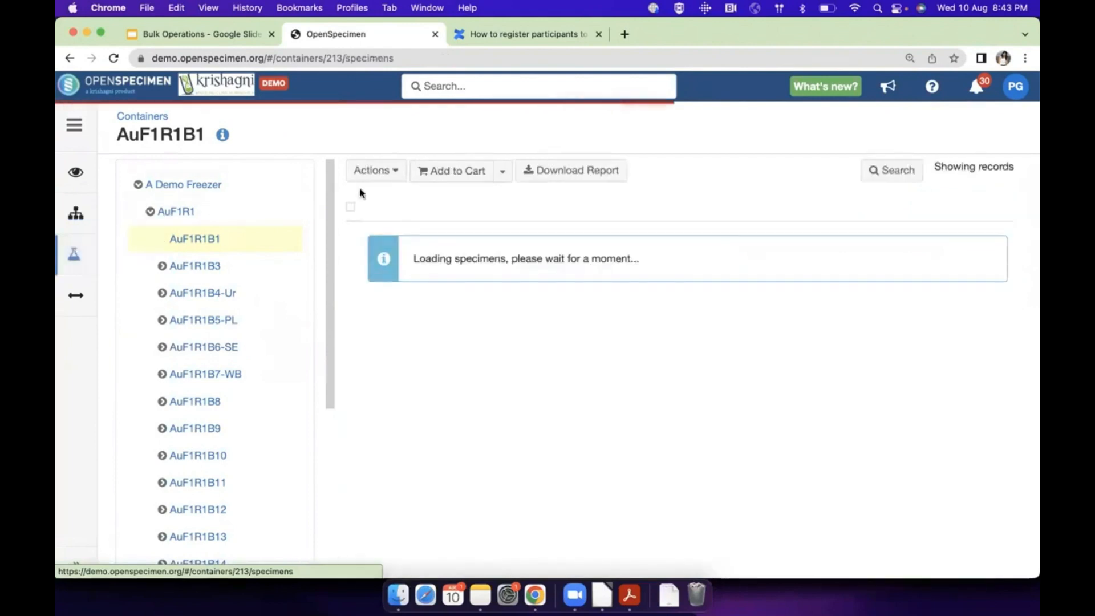
left_click(381, 171)
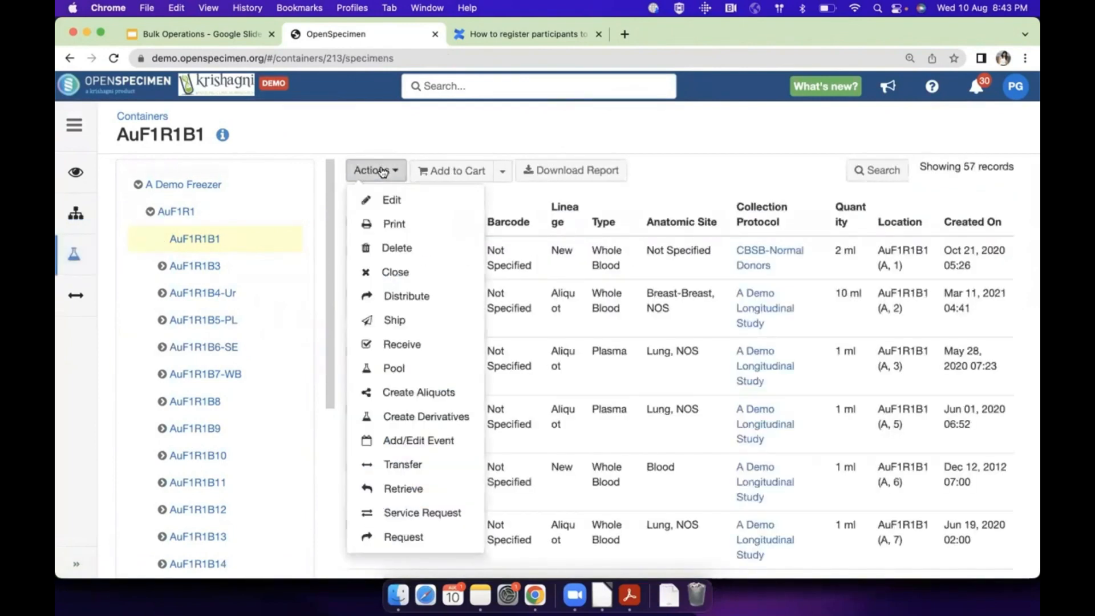
left_click(382, 171)
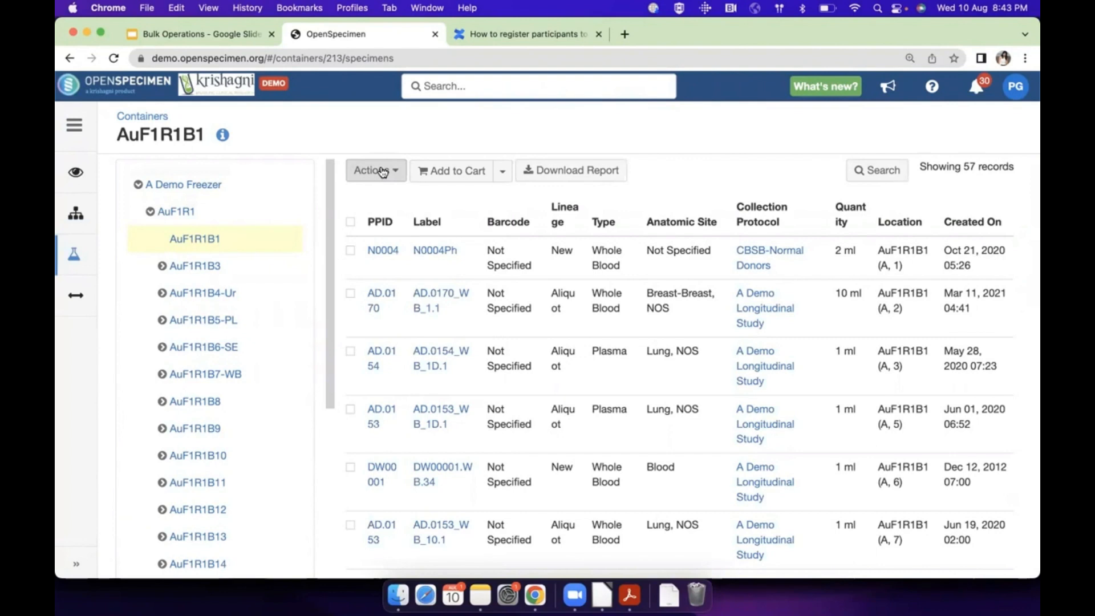
Start a bulk Add/Edit Event for all specimens in the box, review the specimen list and proceed to the event options
left_click(351, 224)
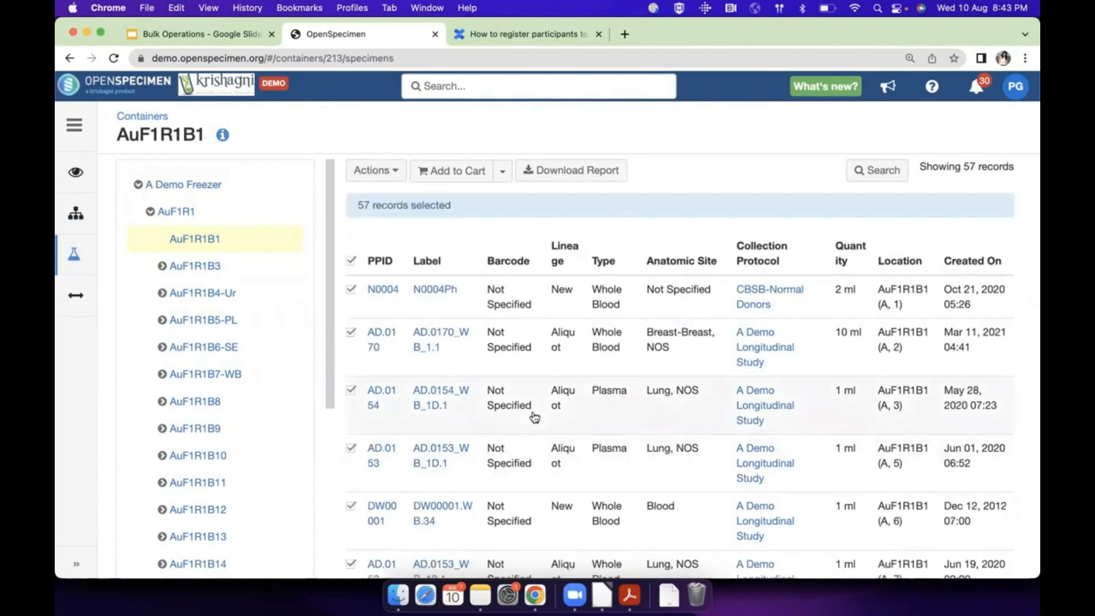
left_click(376, 176)
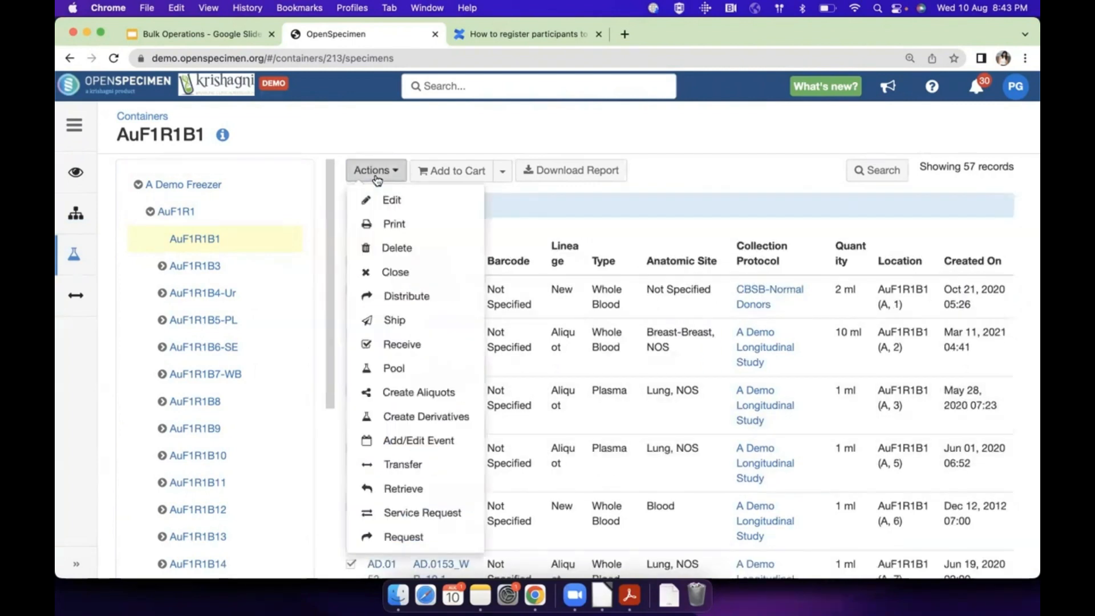
left_click(430, 447)
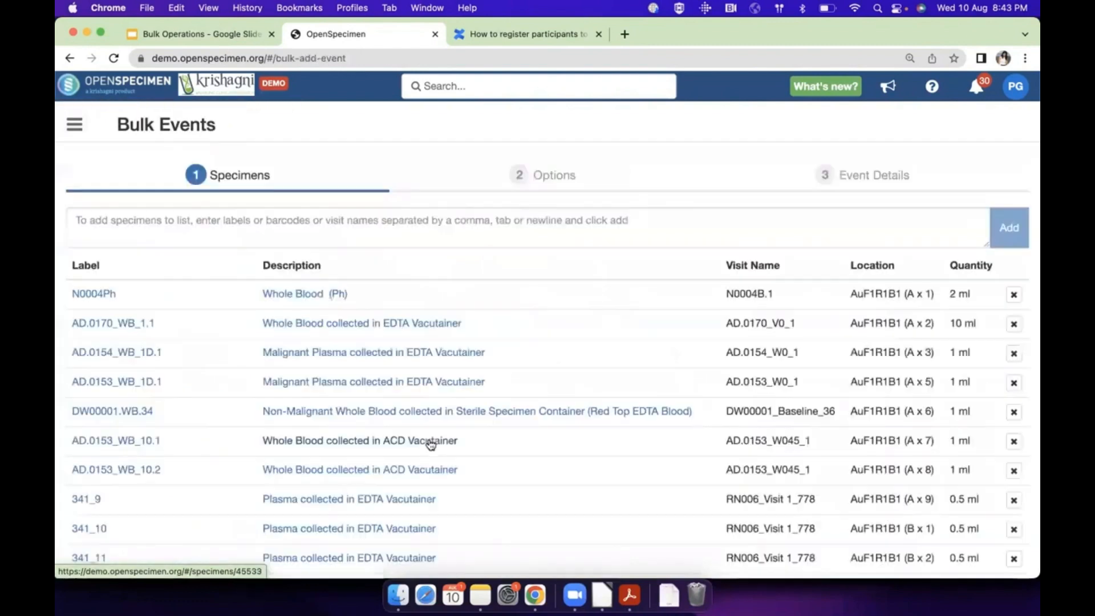
scroll(393, 439, "down", 5)
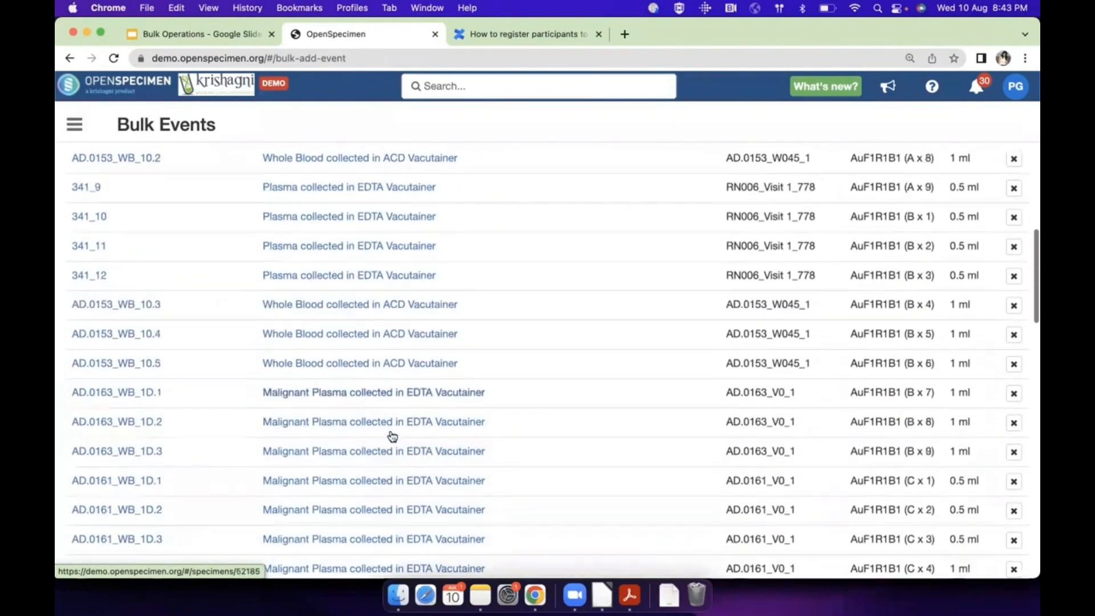
scroll(392, 439, "up", 5)
scroll(936, 240, "down", 15)
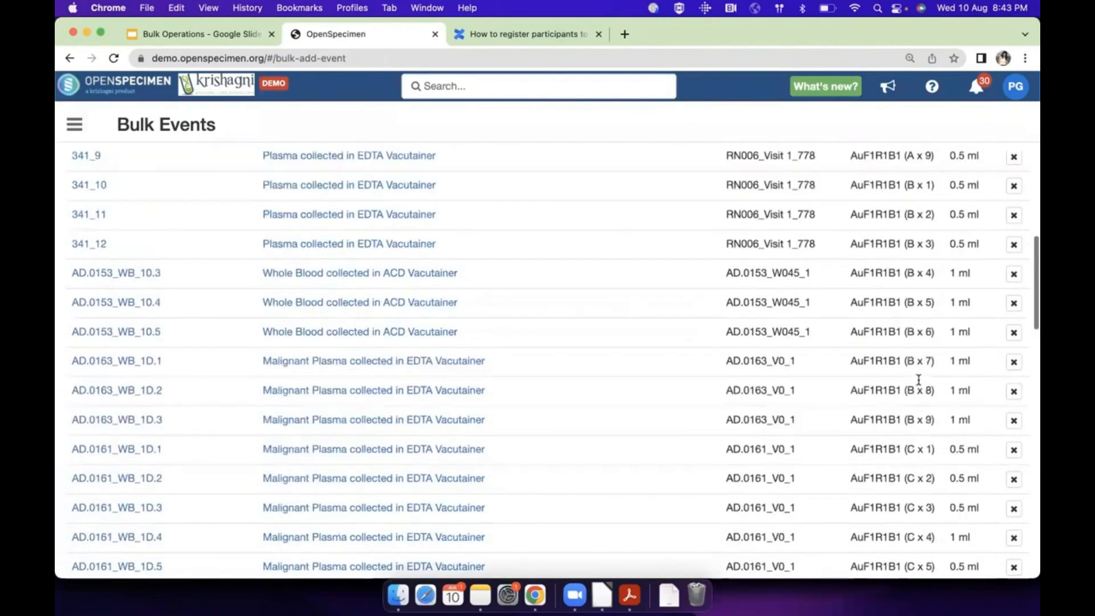
left_click(1008, 554)
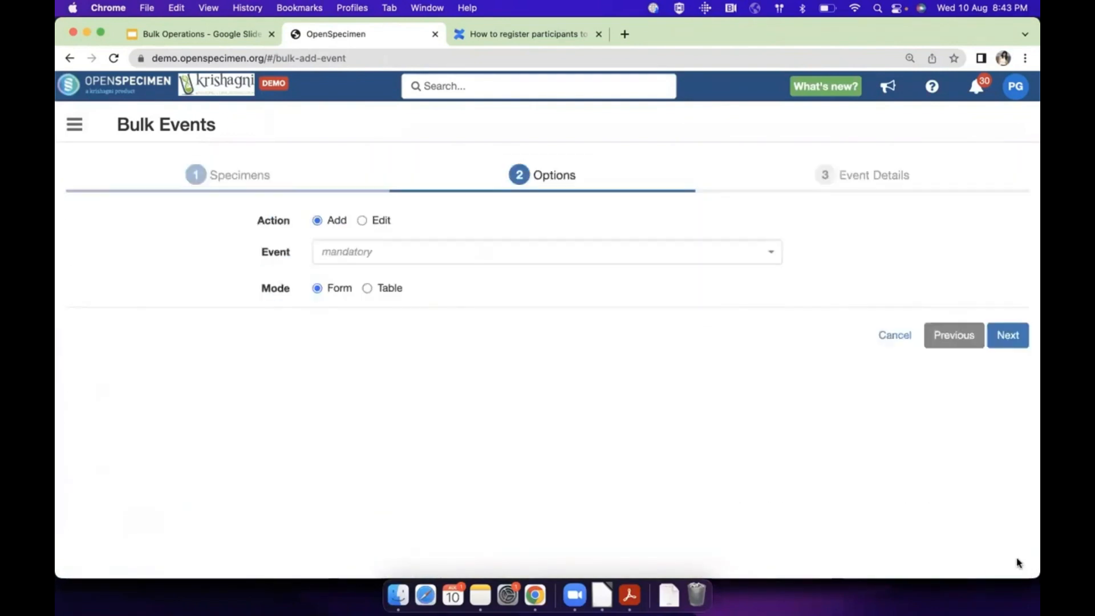
Choose Spun Event as the event to add and continue to its event details form
left_click(392, 253)
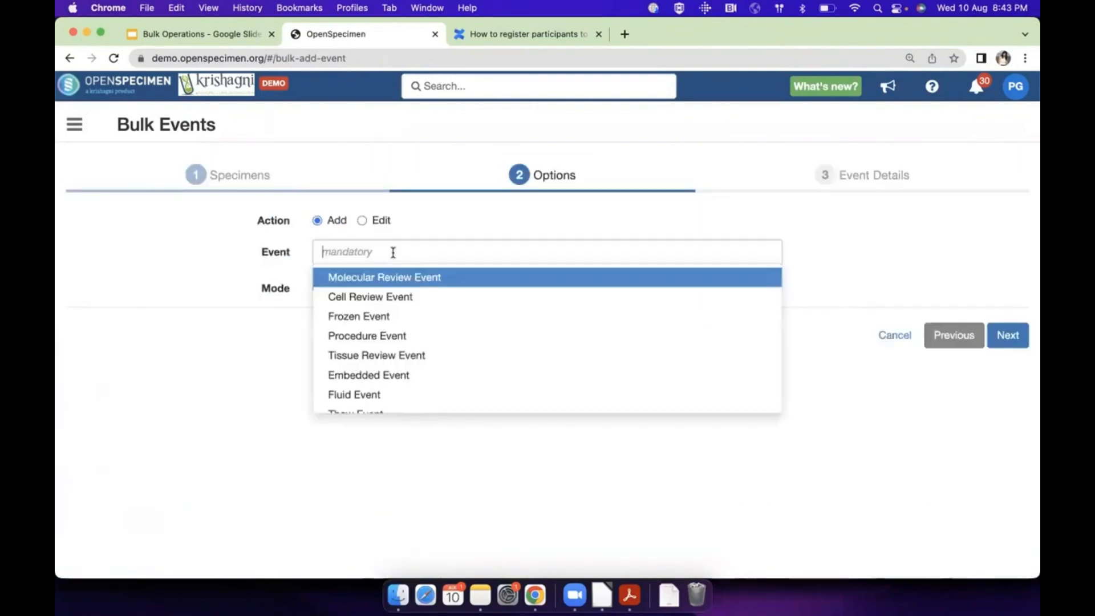
type("spun")
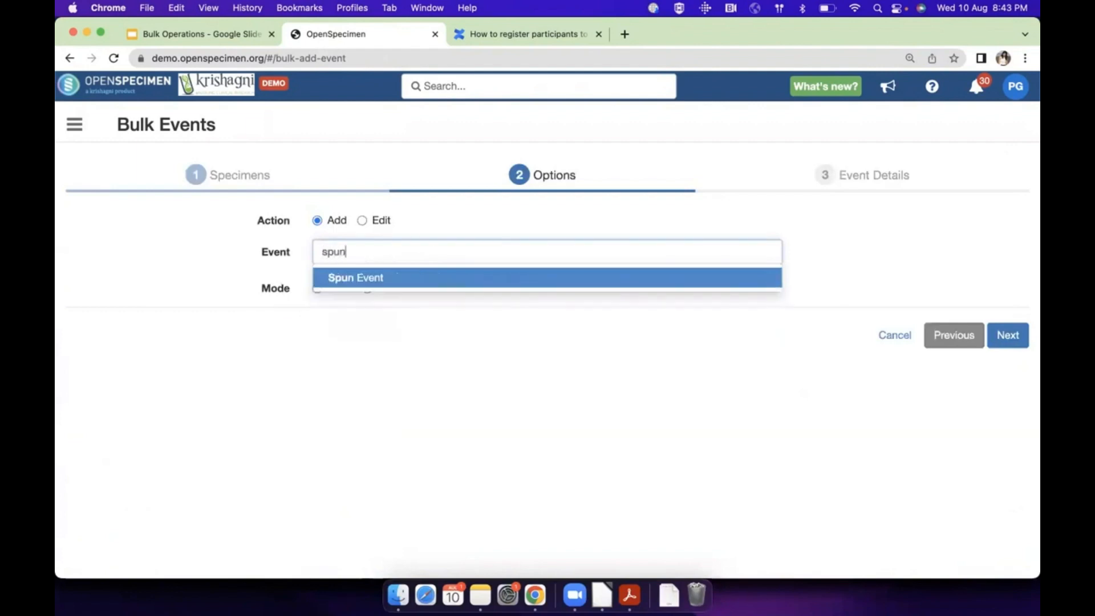
left_click(387, 285)
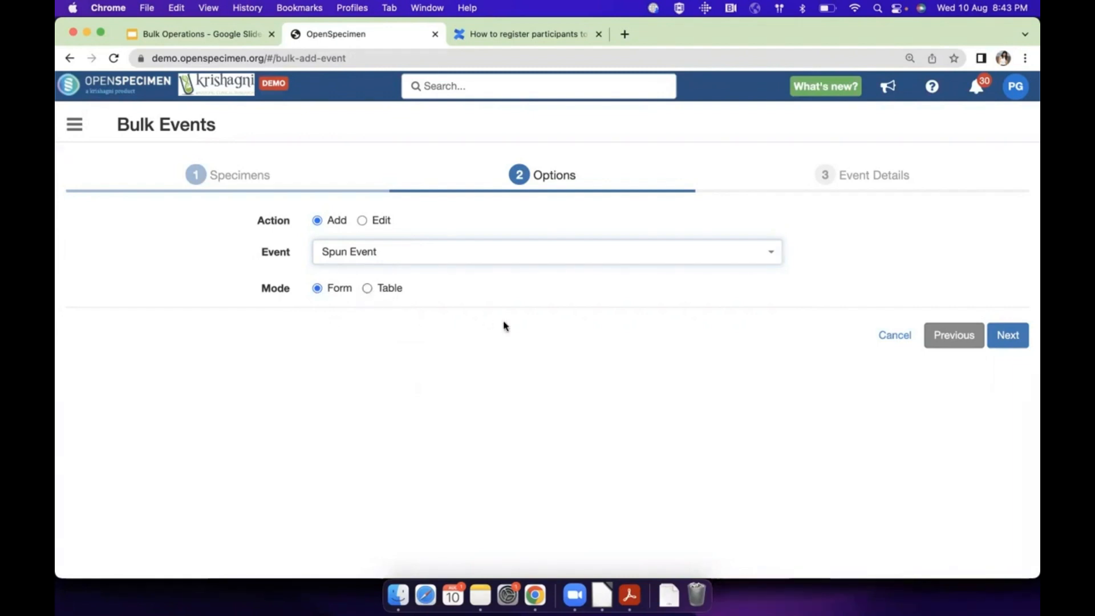
left_click(1005, 336)
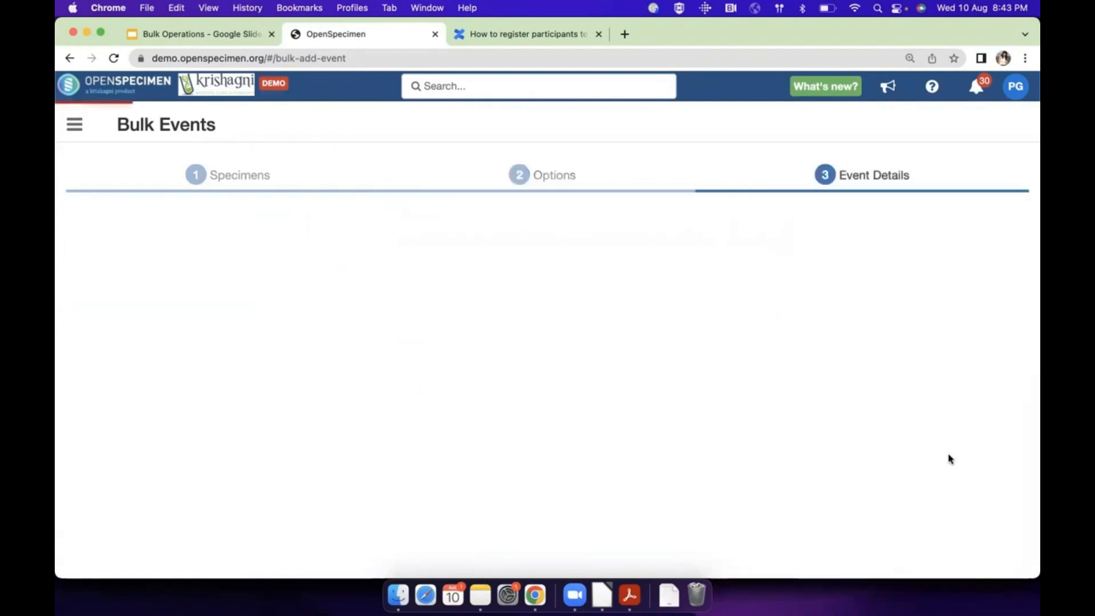
scroll(689, 465, "down", 1)
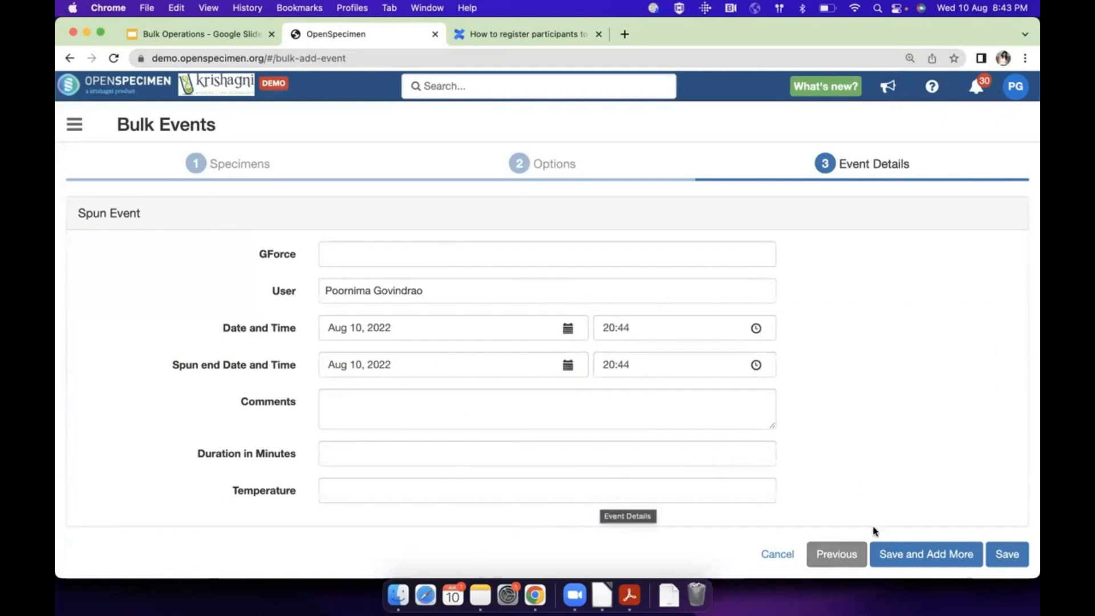
Return to the event options, change the mode to Table, and review the Spun Event details table for the individual specimens
left_click(837, 554)
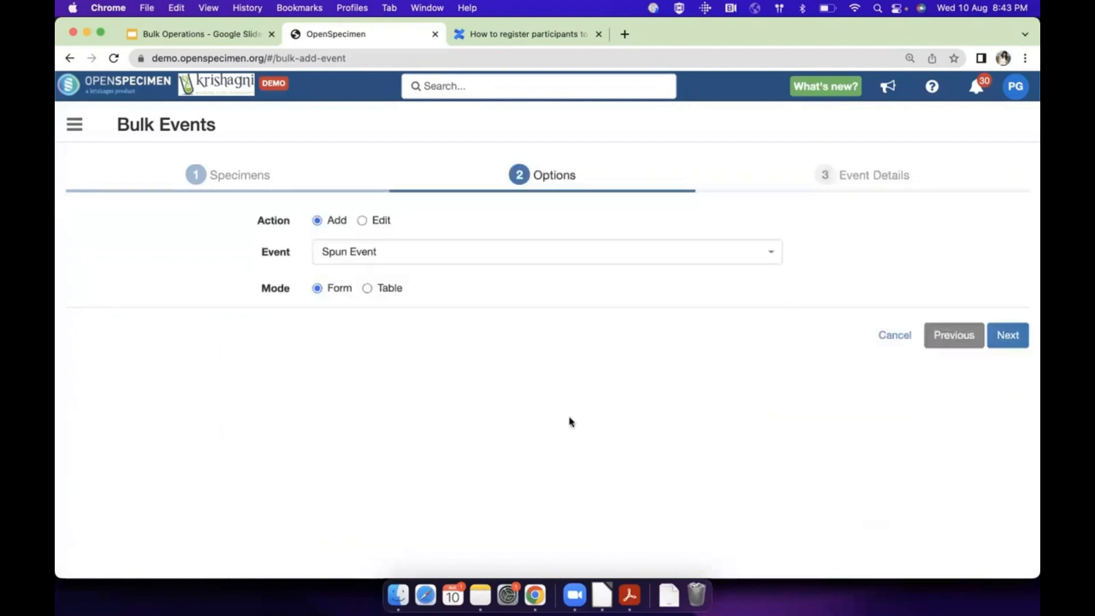
left_click(378, 289)
left_click(996, 335)
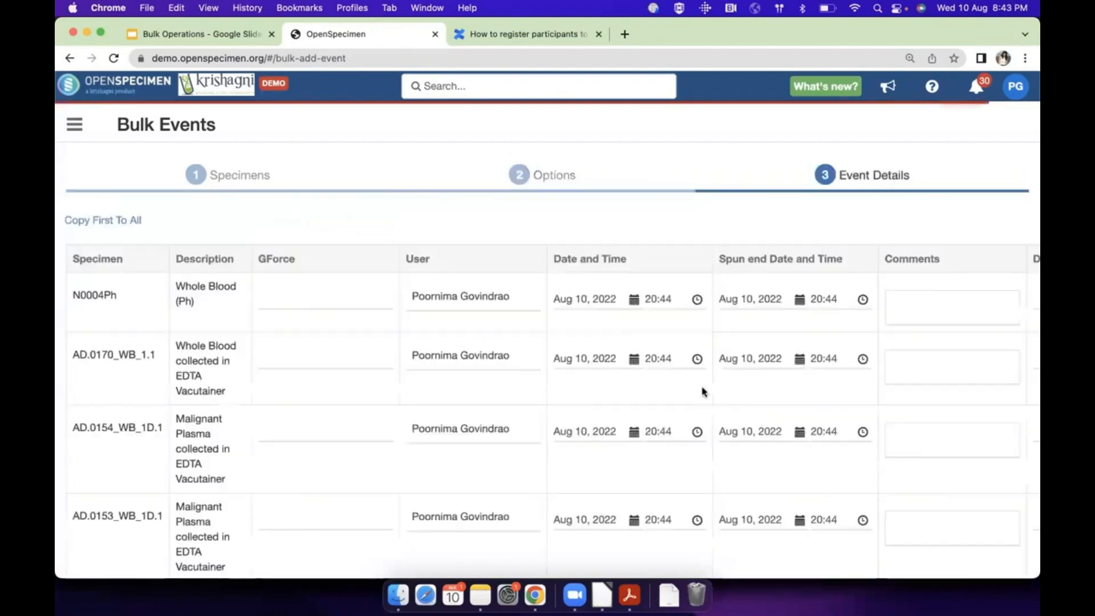
scroll(717, 361, "down", 3)
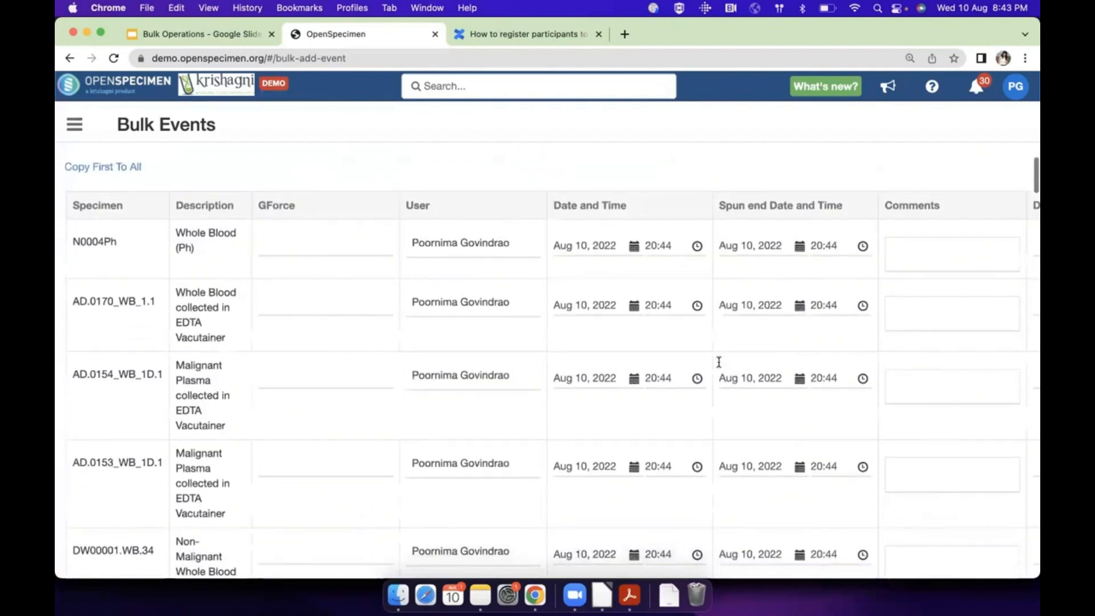
left_click(330, 221)
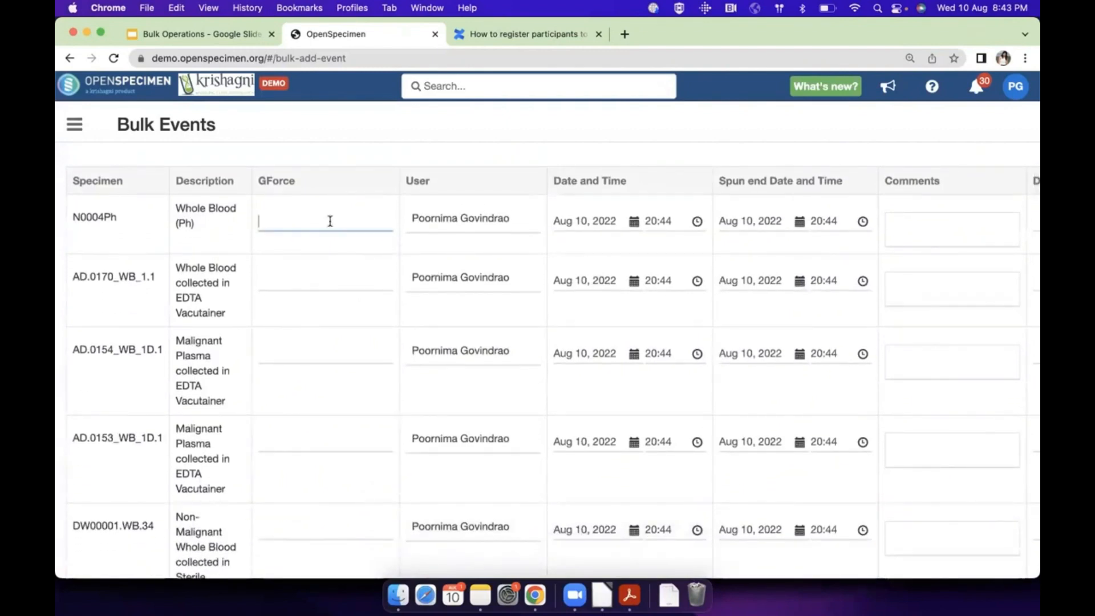
scroll(312, 469, "down", 1)
scroll(312, 469, "down", 1)
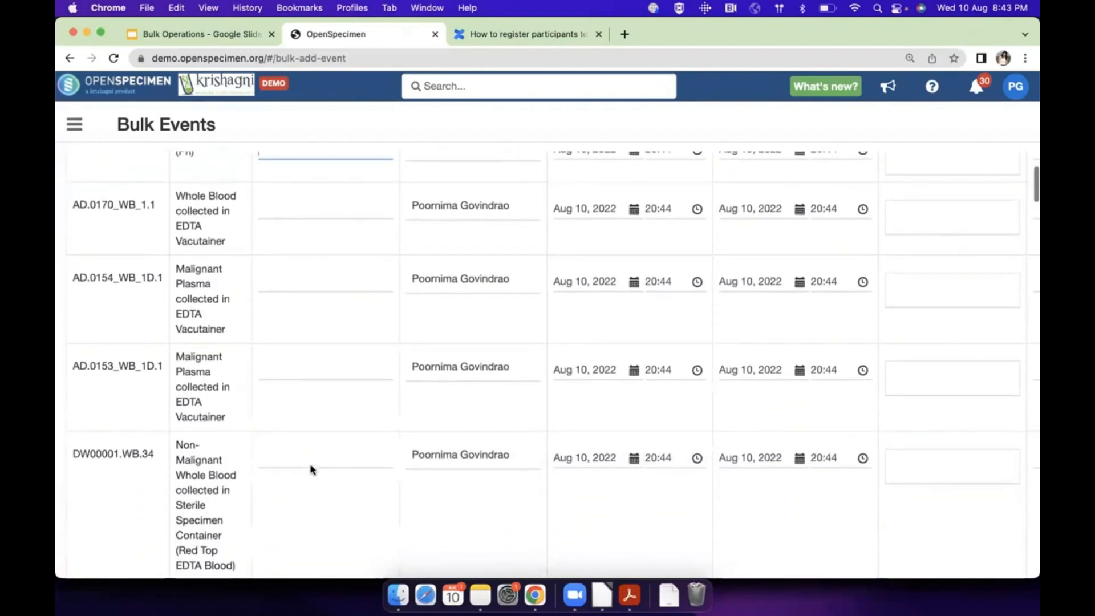
scroll(292, 486, "up", 2)
scroll(292, 486, "up", 2)
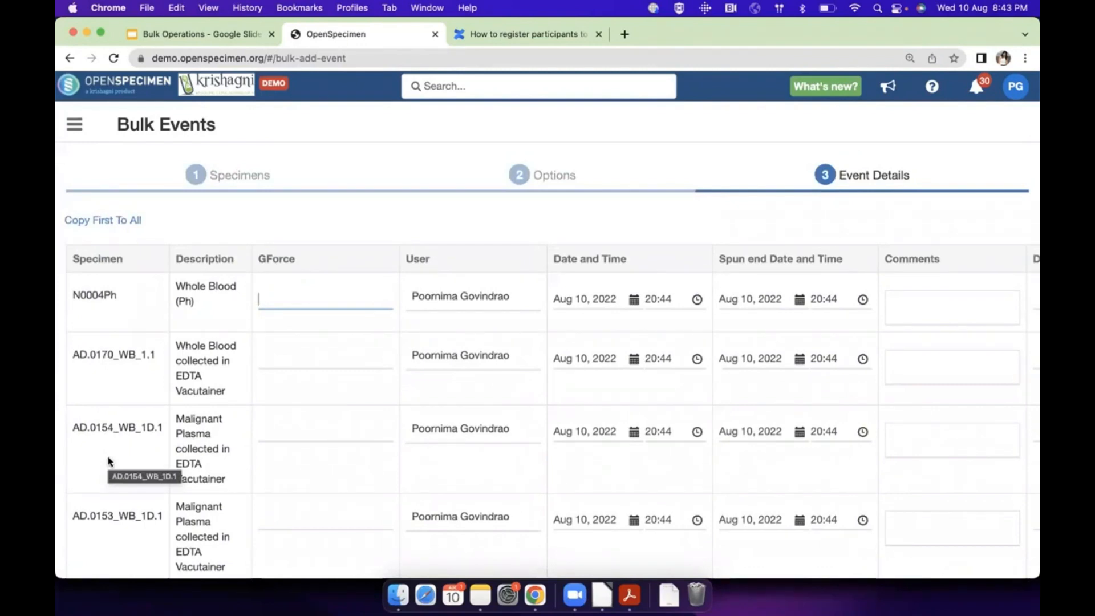
In A Demo Longitudinal Study, open the T0D: Pre-Surgical visit of the first participant listed with registration date Jun 15, 2022
left_click(72, 125)
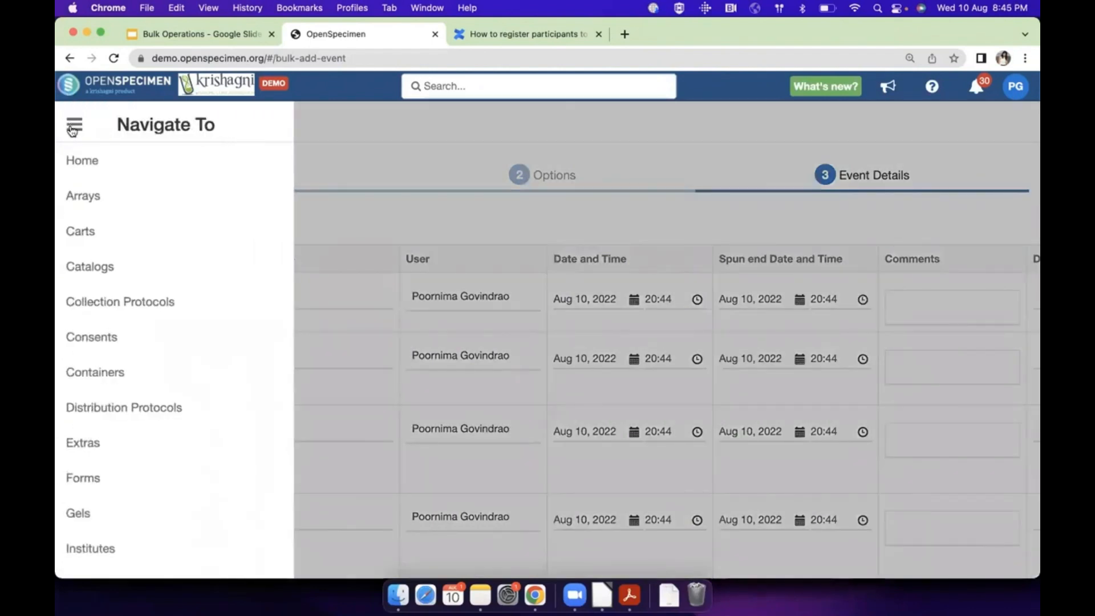
left_click(104, 301)
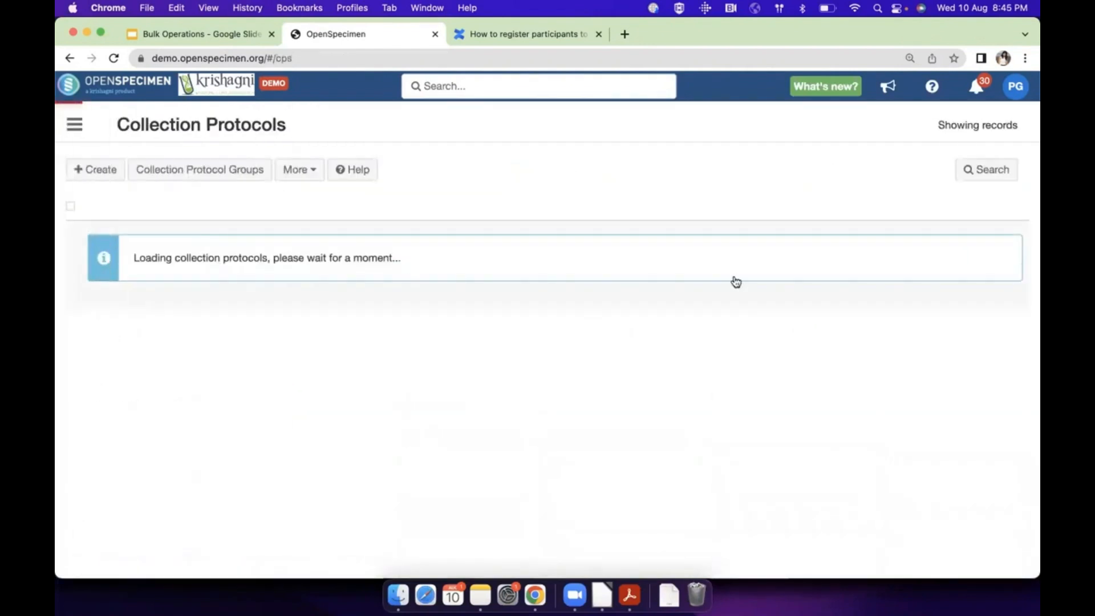
left_click(565, 236)
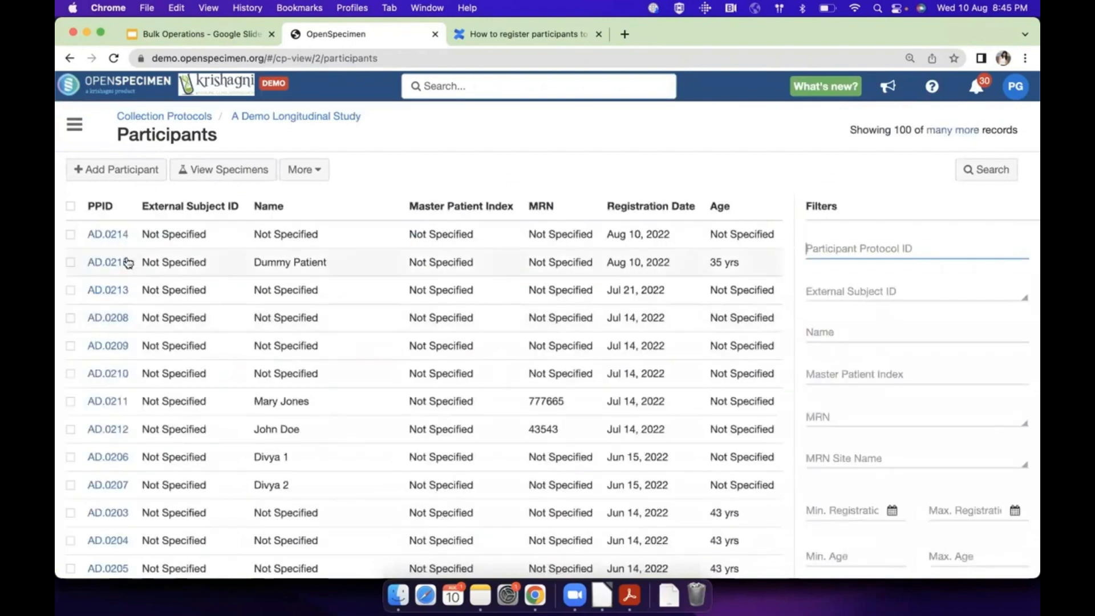
left_click(109, 457)
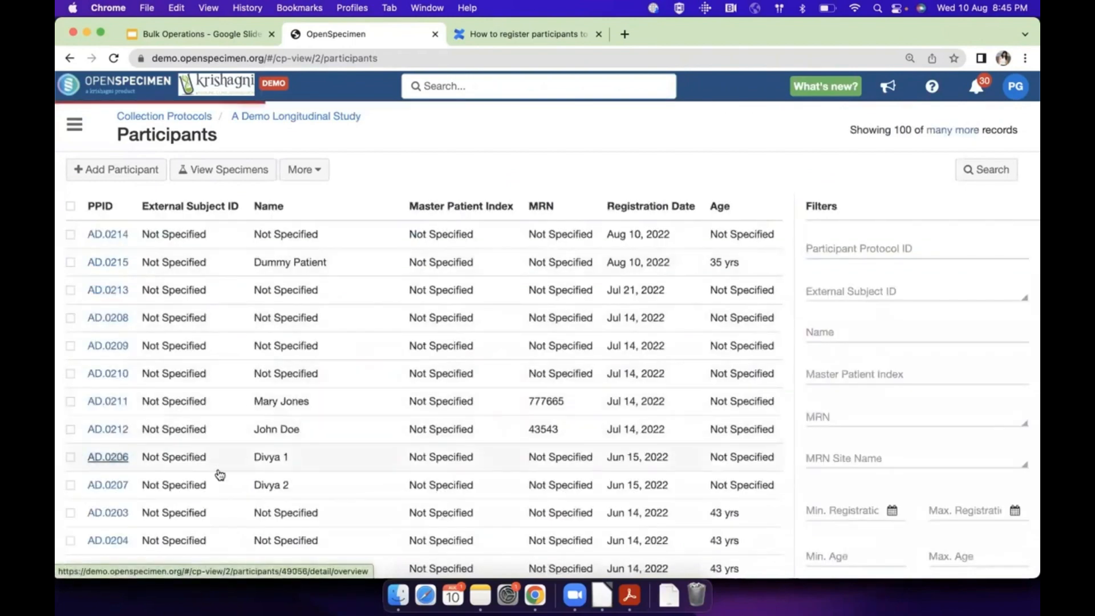
scroll(227, 473, "down", 2)
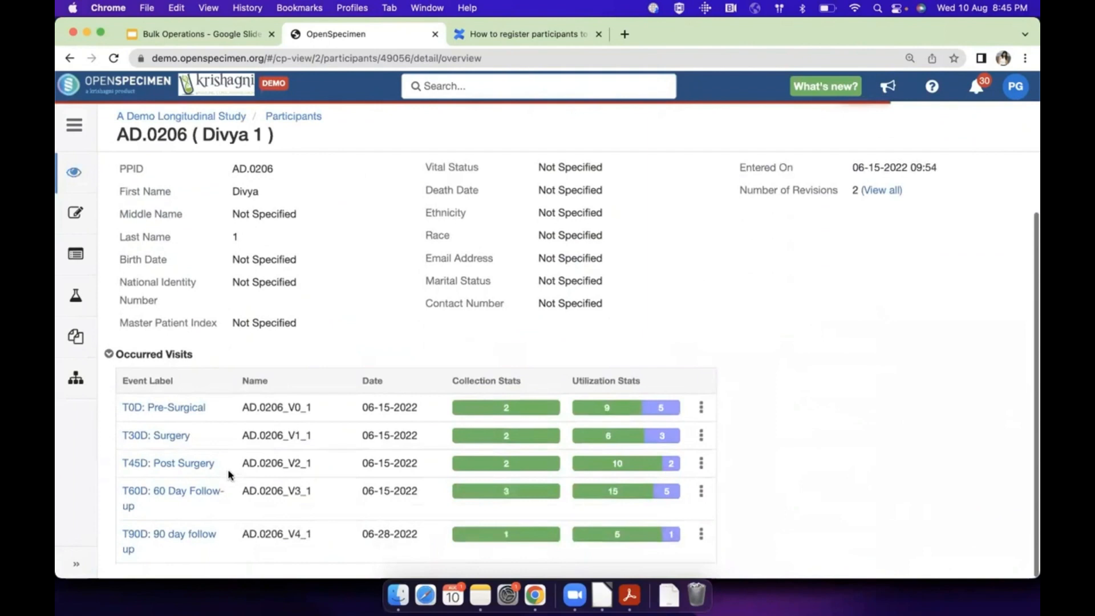
left_click(190, 408)
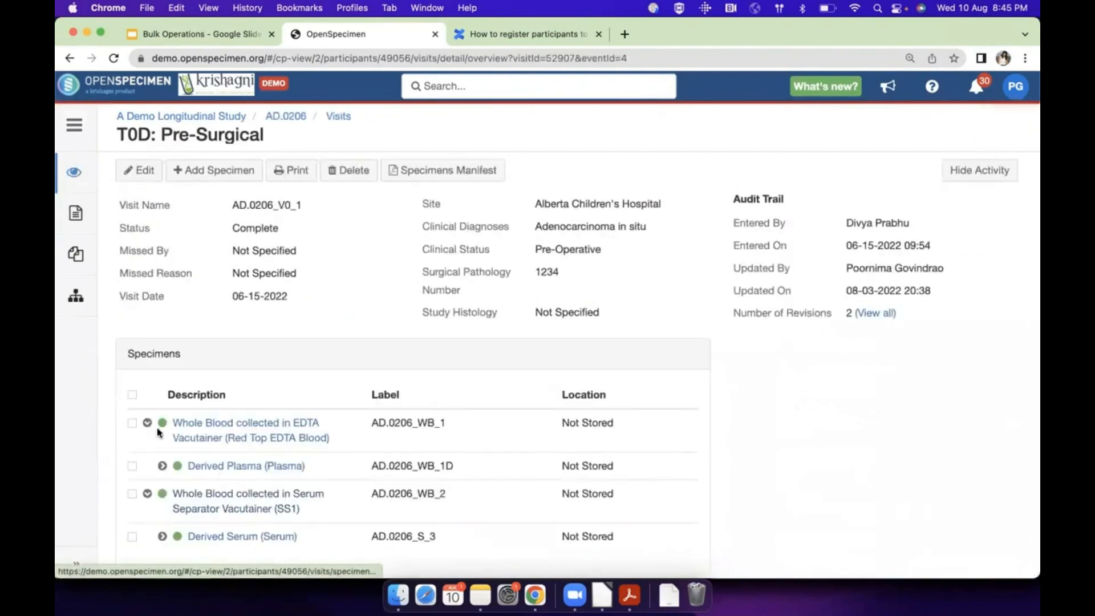
Select all specimens of the Pre-Surgical visit and review the bulk actions offered for them
left_click(132, 395)
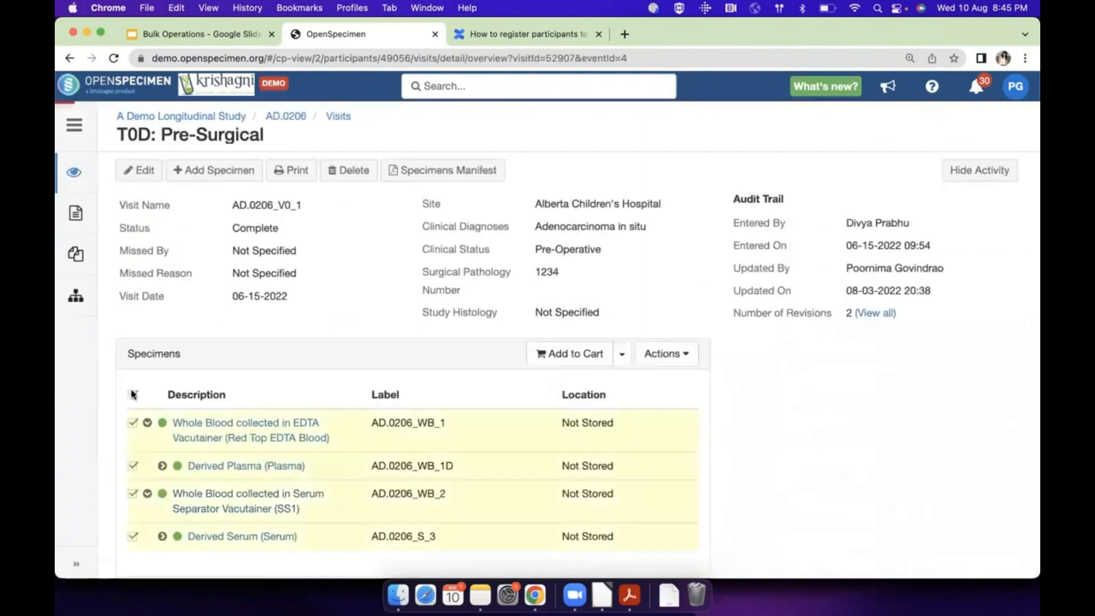
left_click(681, 358)
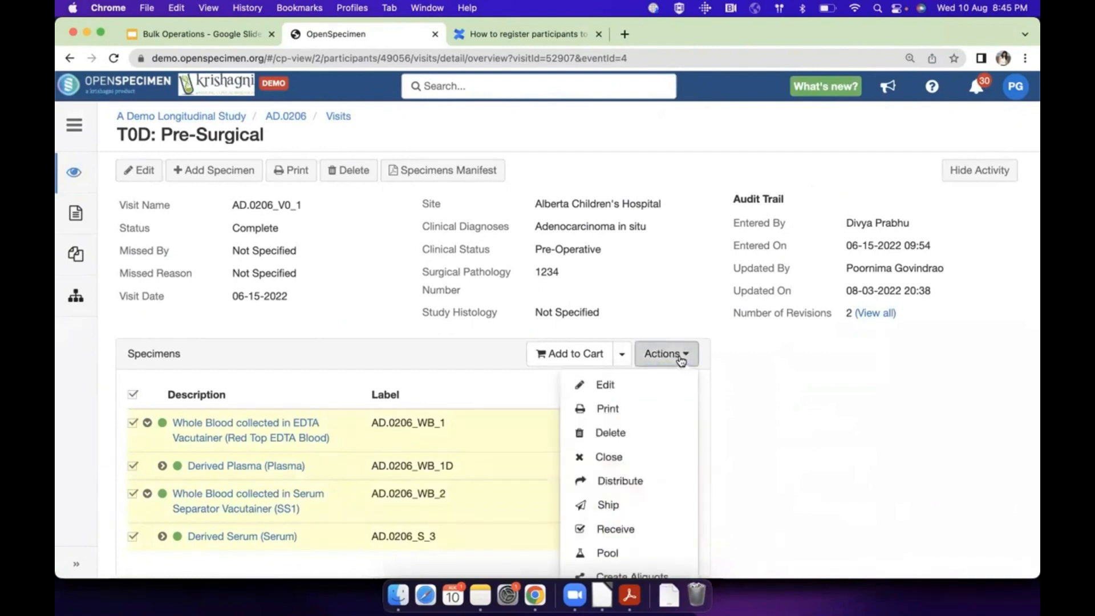
scroll(681, 360, "down", 5)
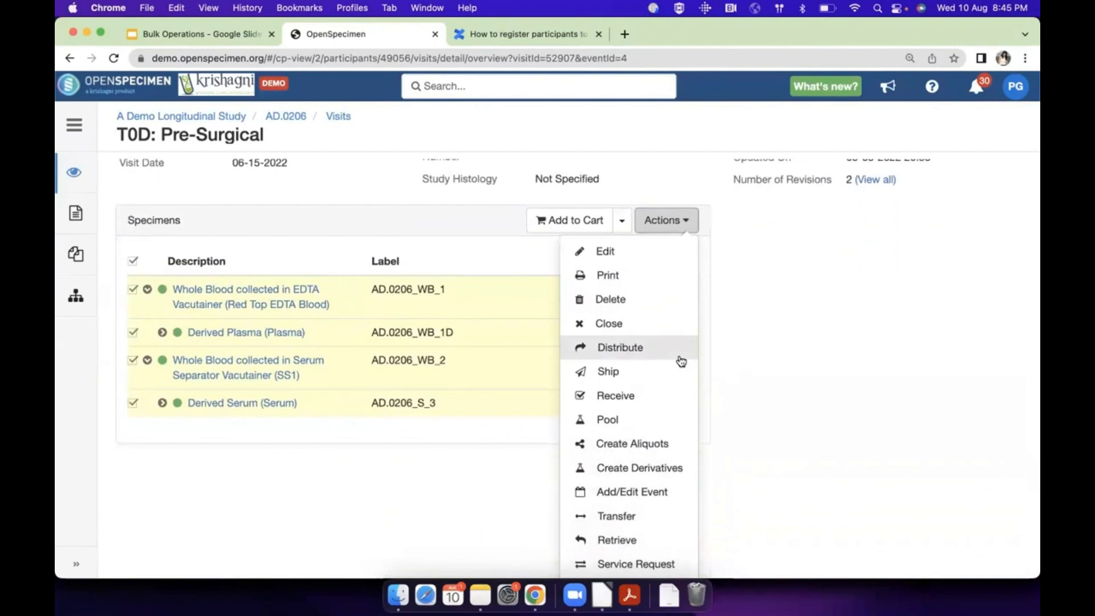
Open the Distribution test cart from the list of carts and review the bulk actions offered for its specimens
left_click(74, 124)
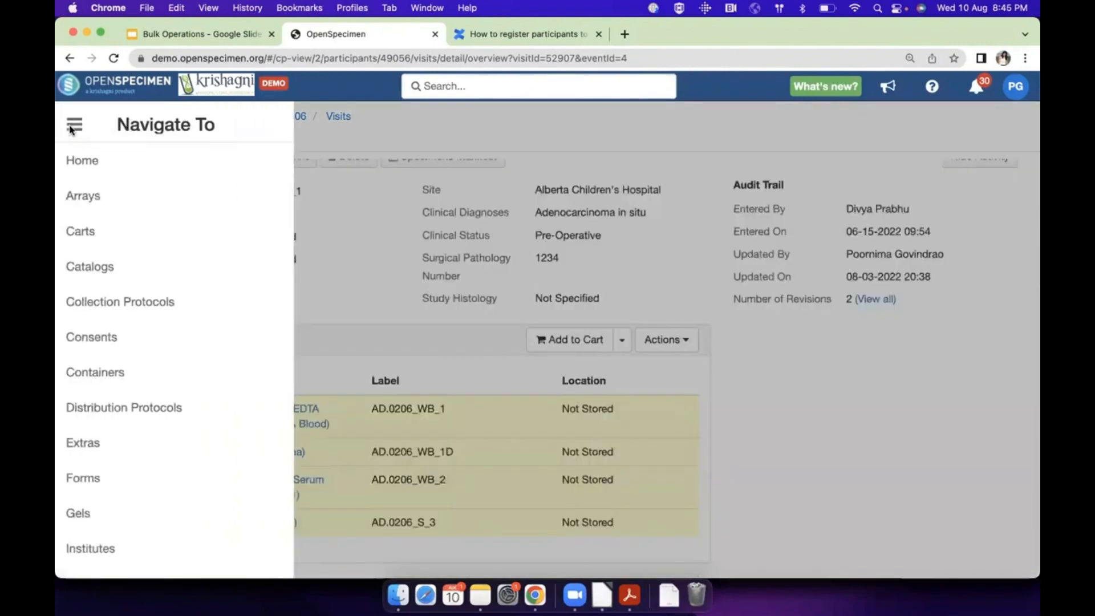
left_click(110, 236)
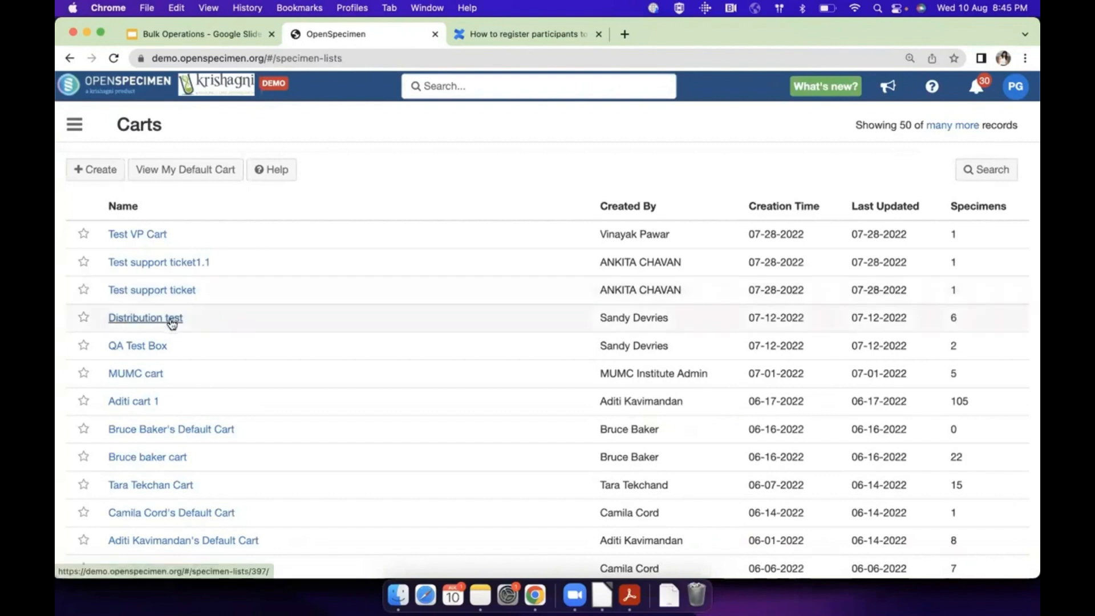
left_click(193, 324)
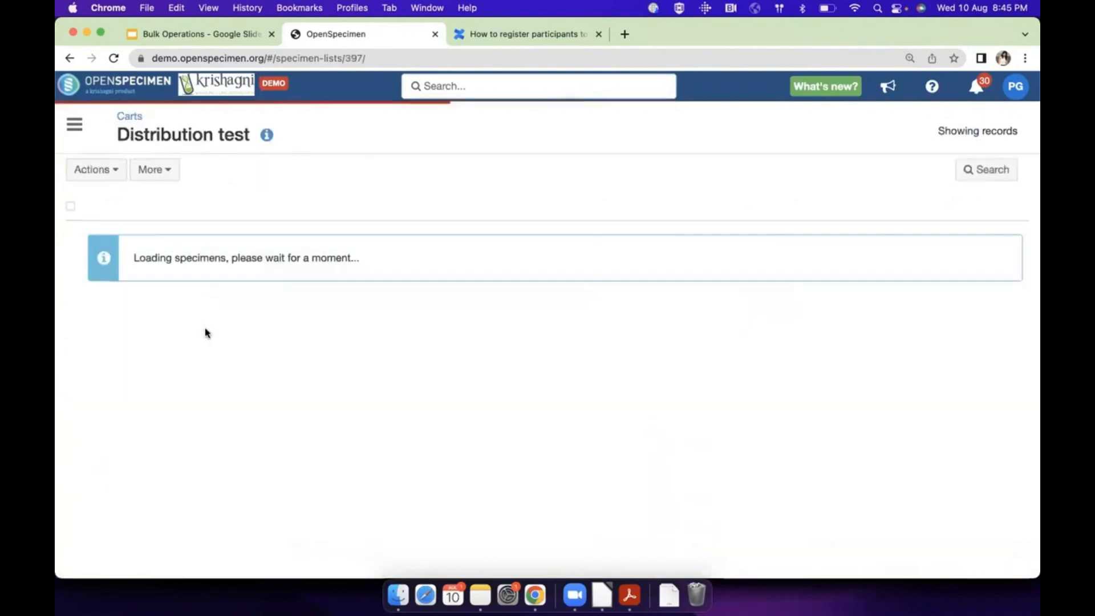
left_click(99, 170)
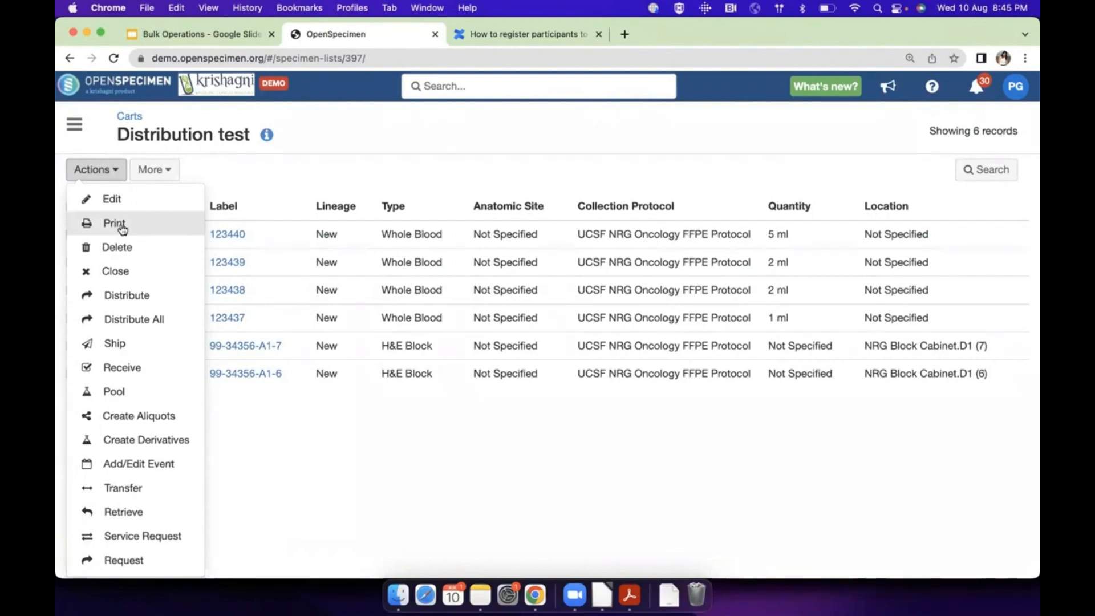
left_click(188, 169)
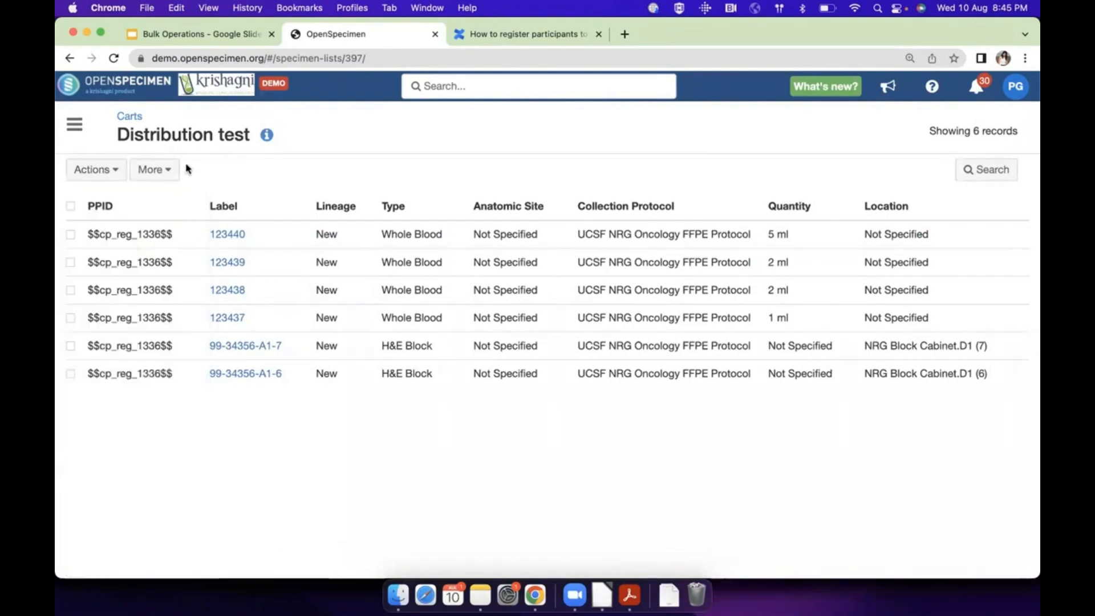
Open the specimen list of the A Demo Longitudinal Study collection protocol and select all listed specimens
left_click(74, 125)
left_click(165, 303)
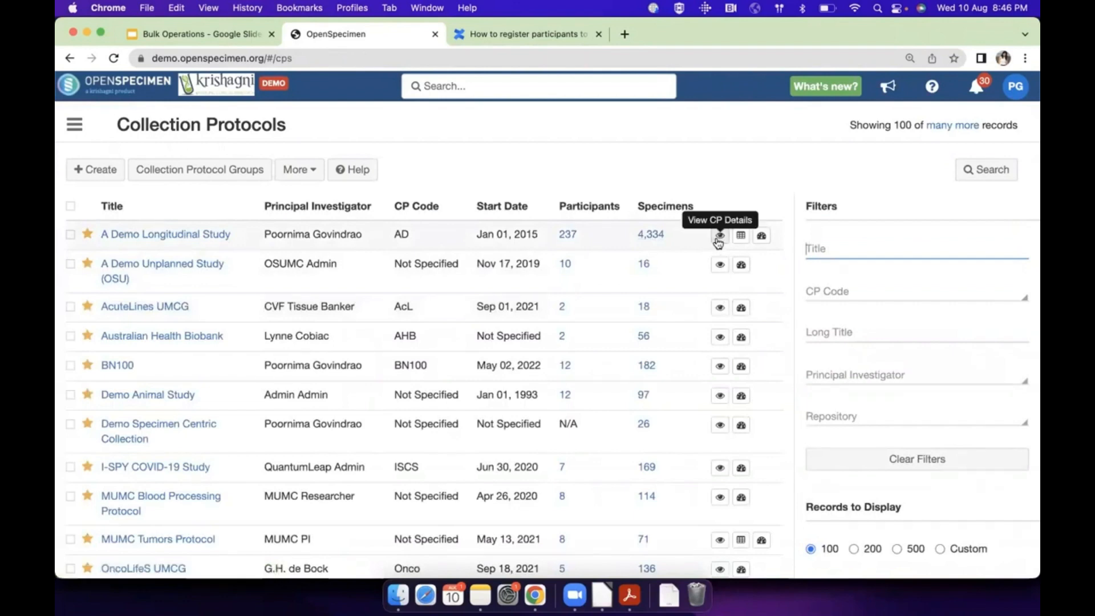
left_click(654, 235)
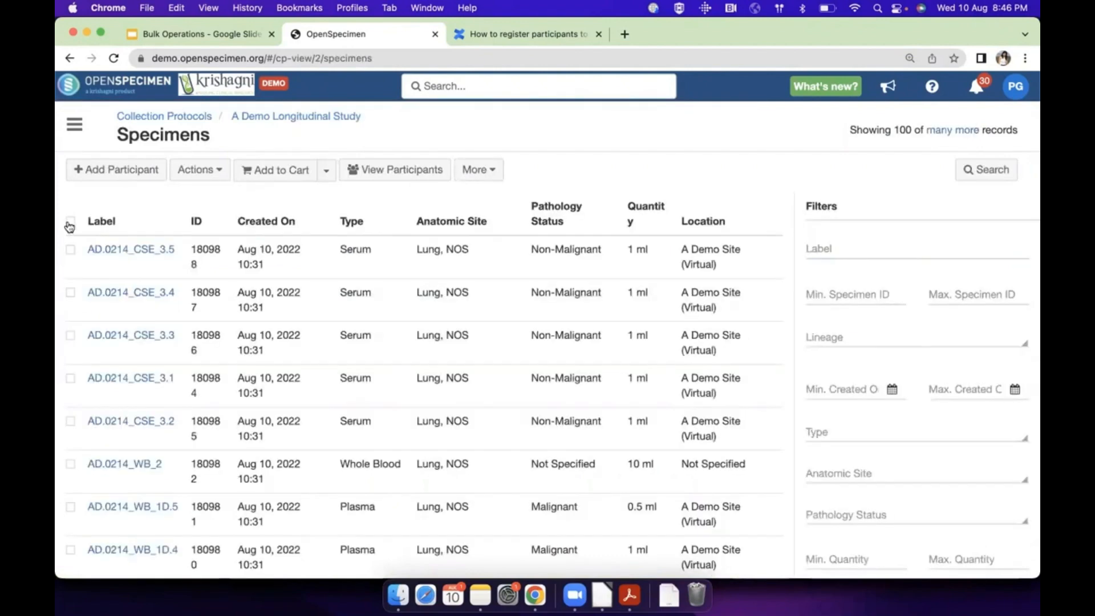
left_click(69, 222)
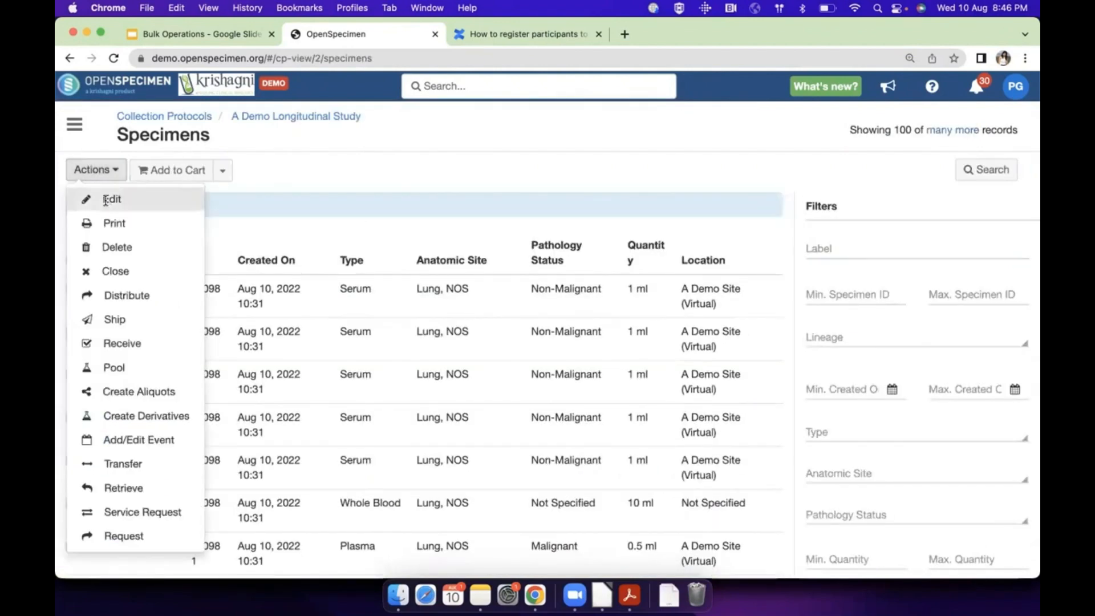
Start a bulk edit of the selected specimens, examine which fields can be edited, and return to the specimen list without changes
left_click(92, 197)
left_click(347, 174)
scroll(362, 279, "down", 10)
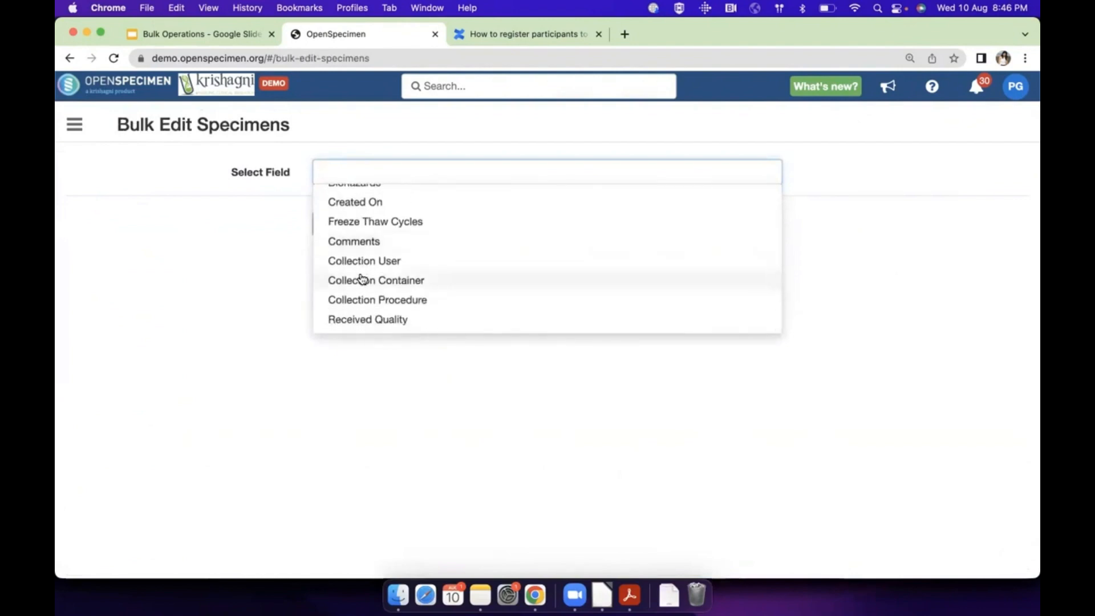
scroll(362, 279, "up", 10)
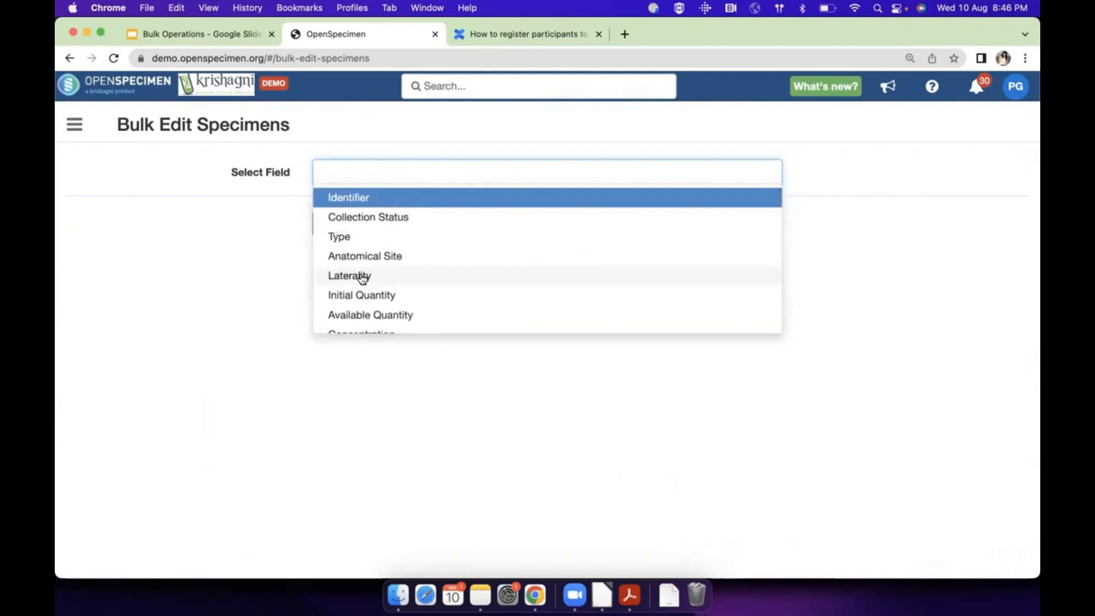
scroll(362, 279, "down", 5)
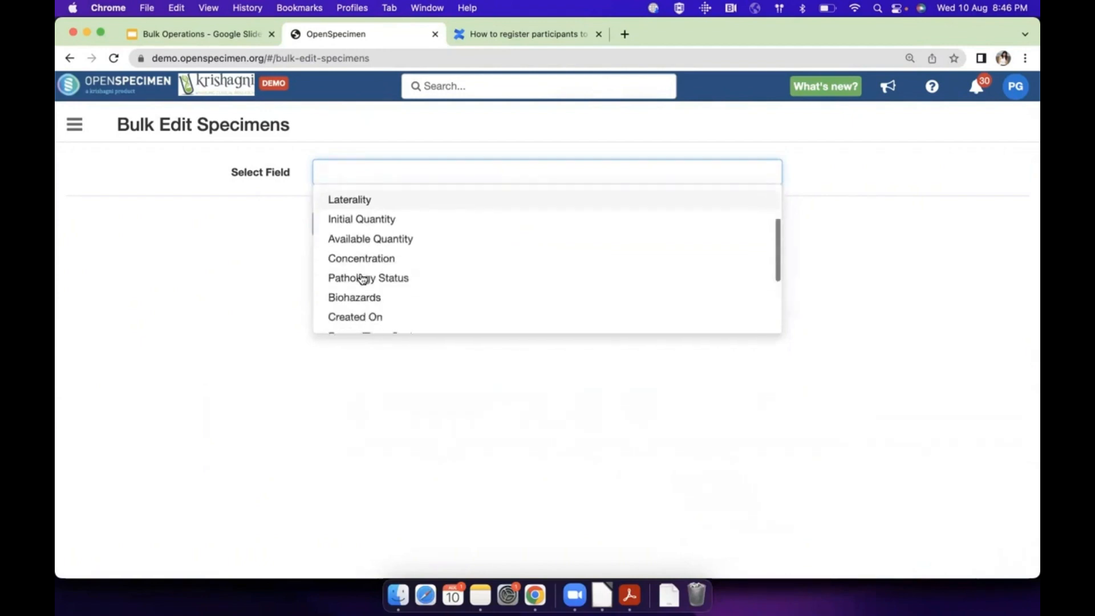
scroll(361, 279, "up", 3)
scroll(362, 279, "down", 4)
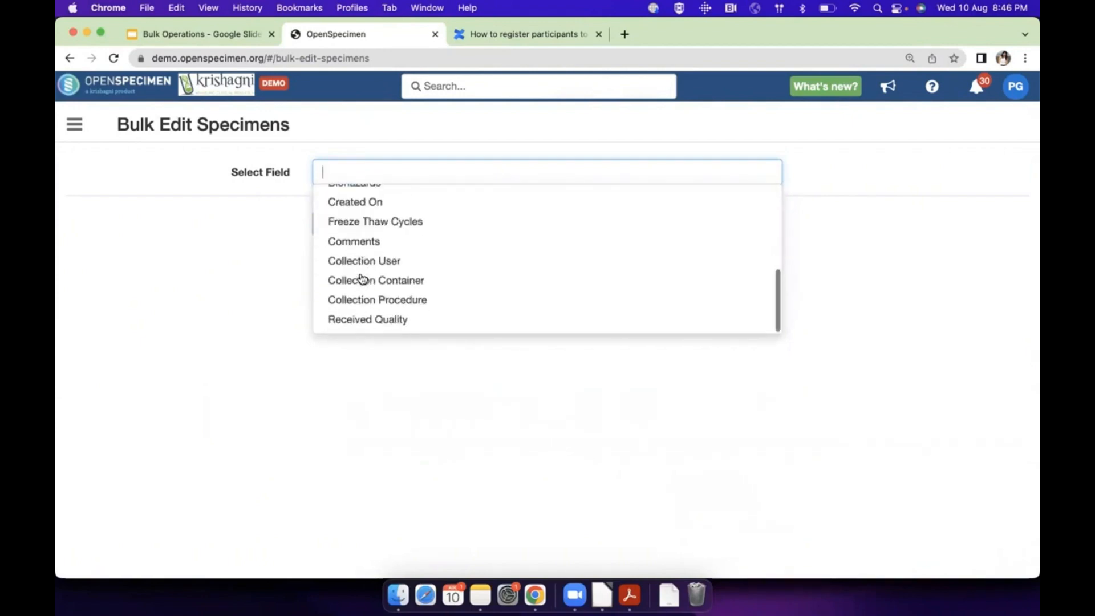
left_click(264, 257)
left_click(389, 222)
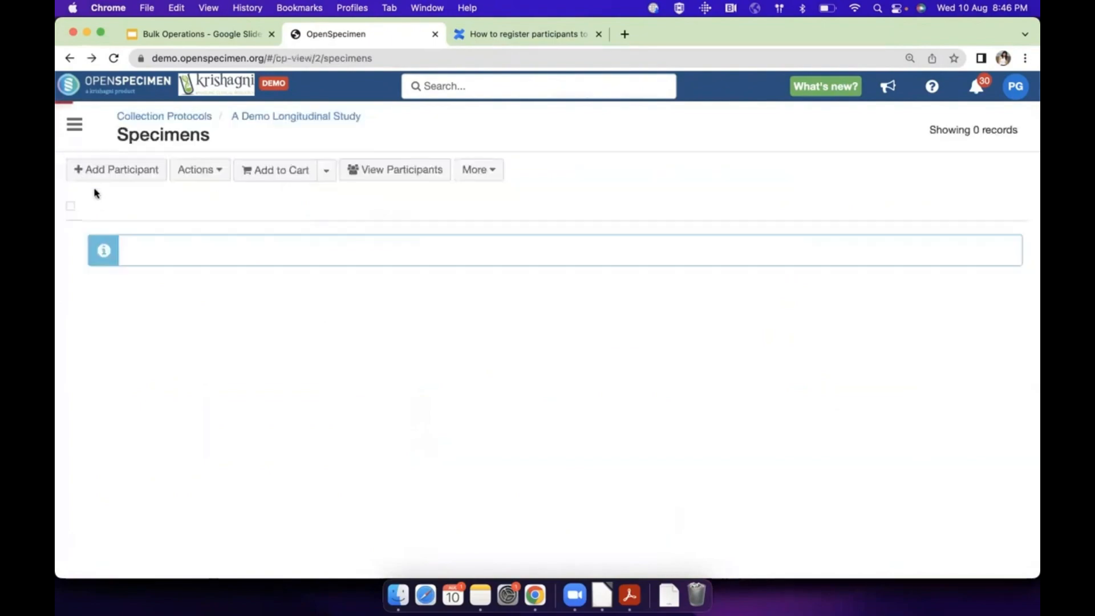